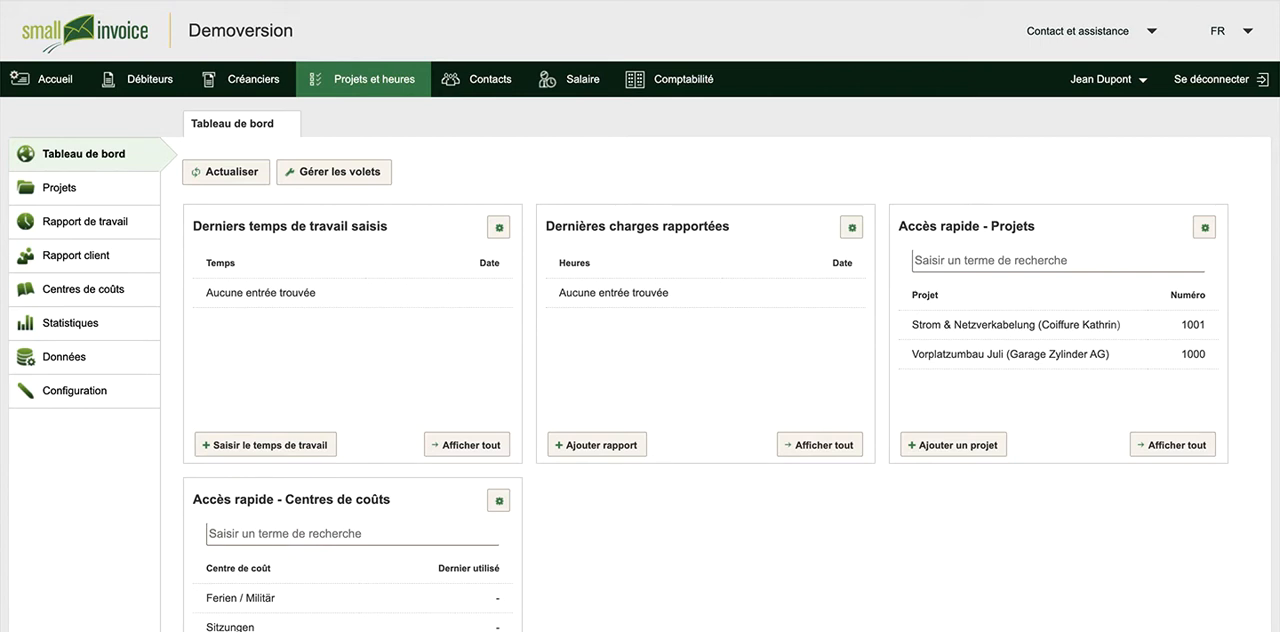
Create a project named Renovation for the client Coiffure Kathrin, starting 16.01.2020, with reporting allowed for all collaborators, and save it
{"action": "left_click", "coordinate": [52, 188]}
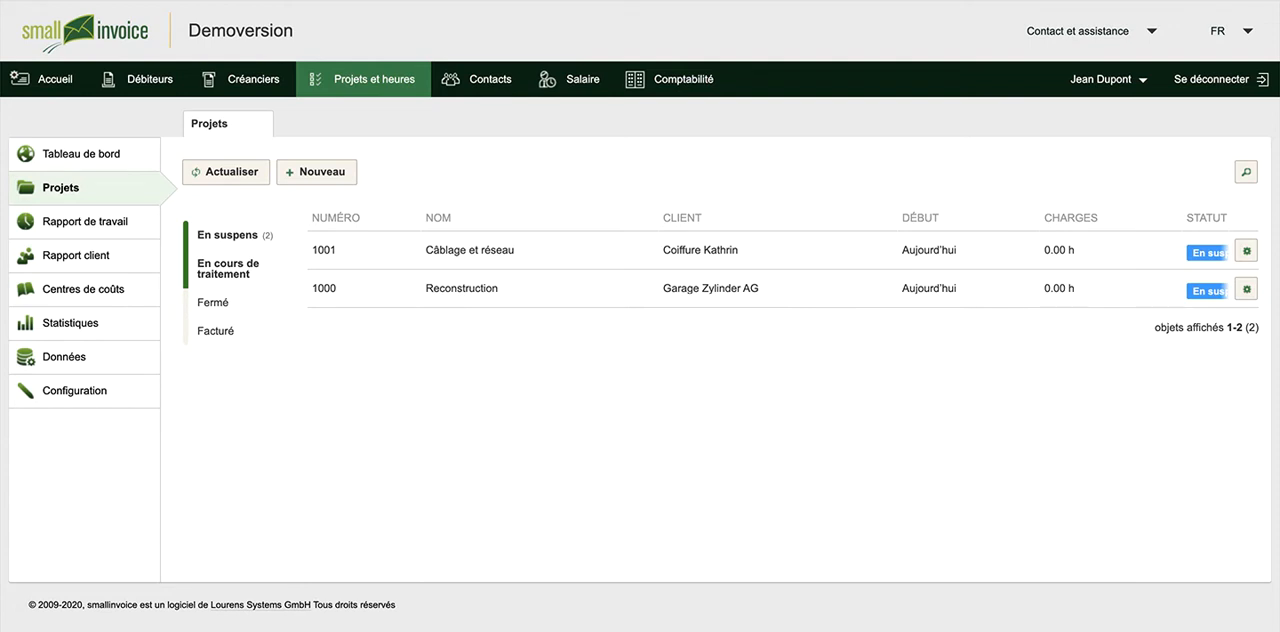
{"action": "left_click", "coordinate": [304, 172]}
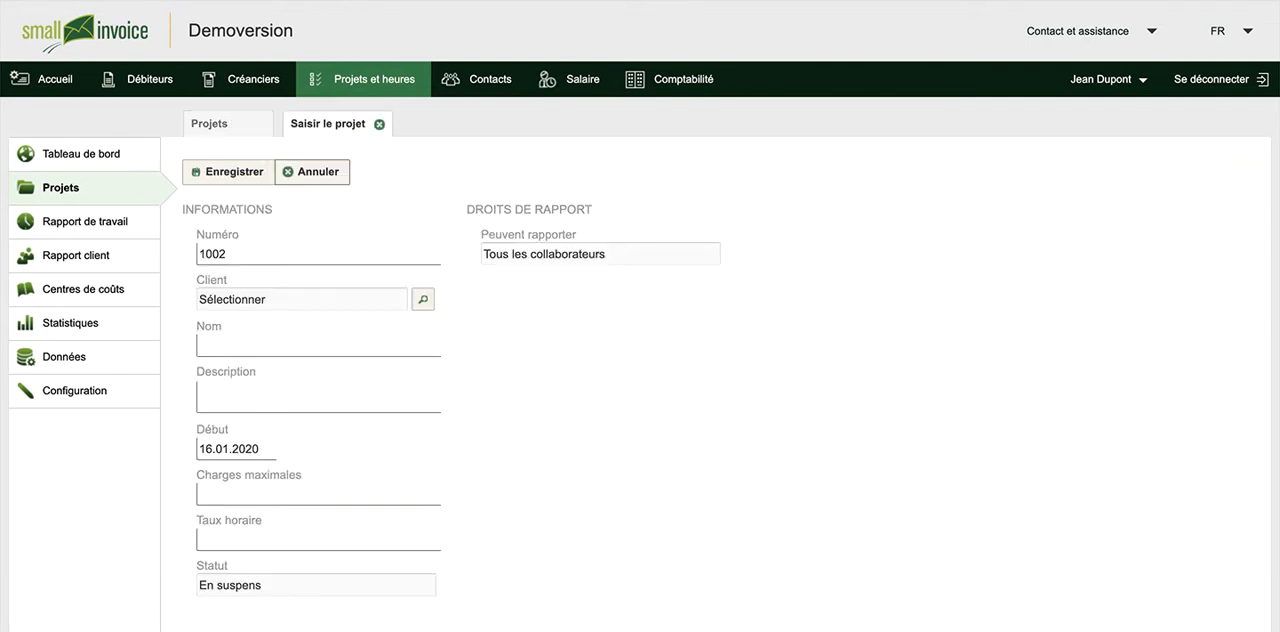
{"action": "left_click", "coordinate": [213, 298]}
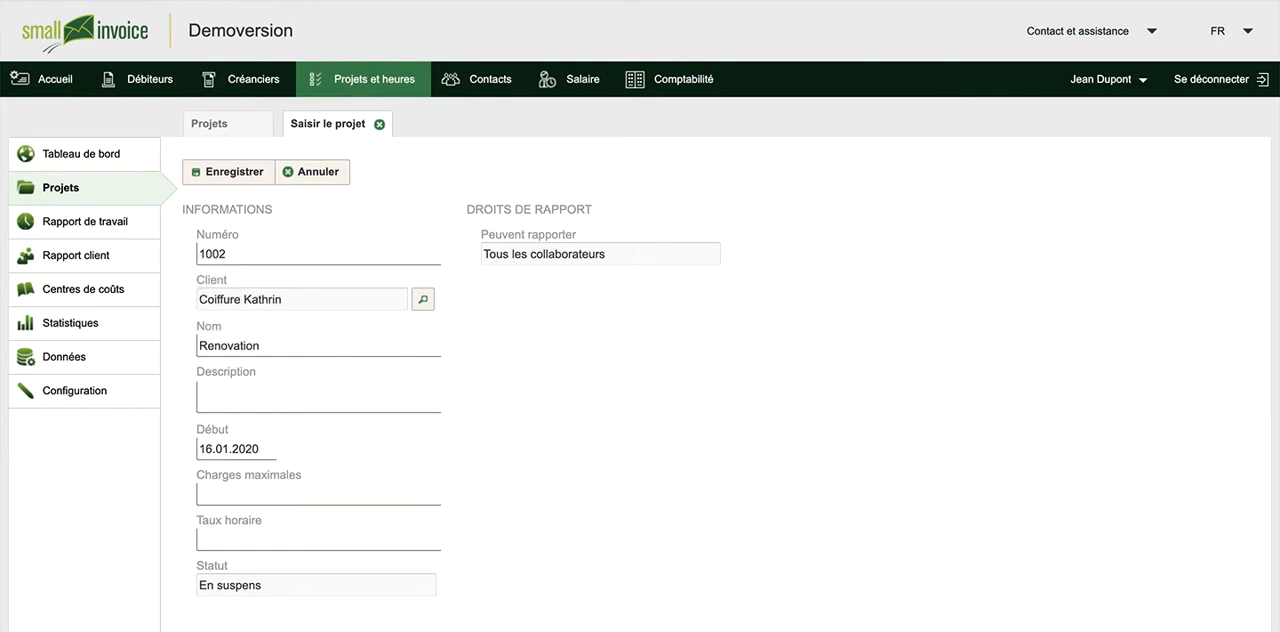
{"action": "left_click", "coordinate": [211, 533]}
{"action": "left_click", "coordinate": [494, 257]}
{"action": "left_click", "coordinate": [229, 171]}
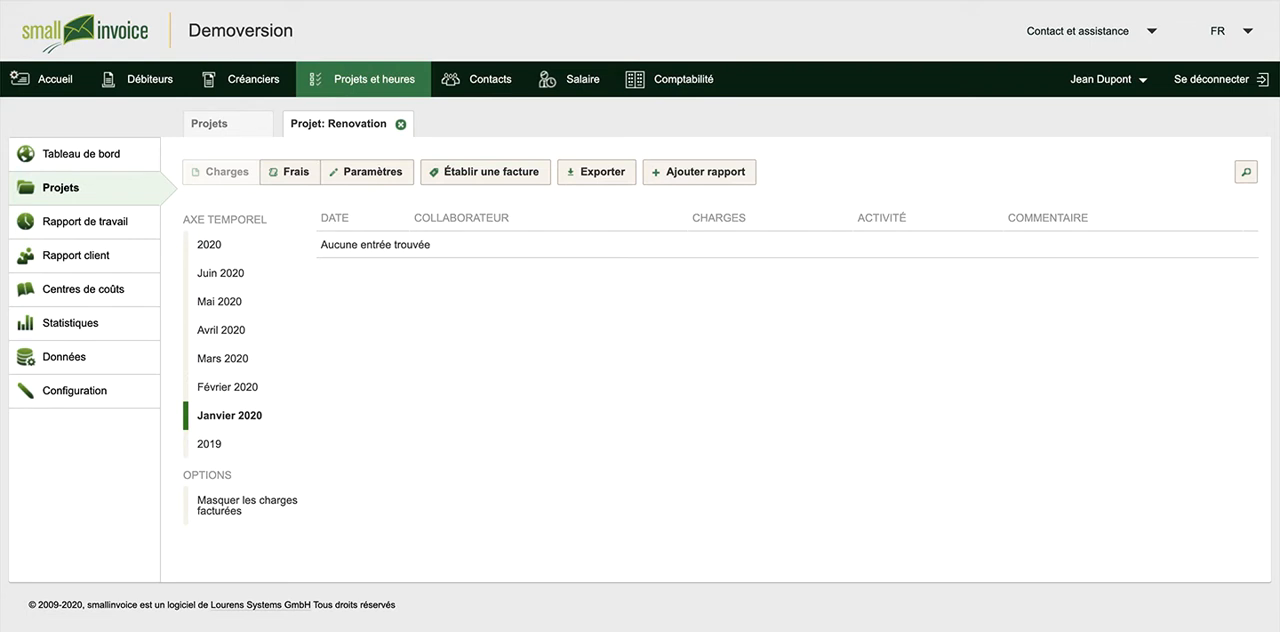
Report 2.00 hours at 100.00 per hour on the Renovation project, creating the activity Consultation linked to article 106 Consultation
{"action": "left_click", "coordinate": [690, 171]}
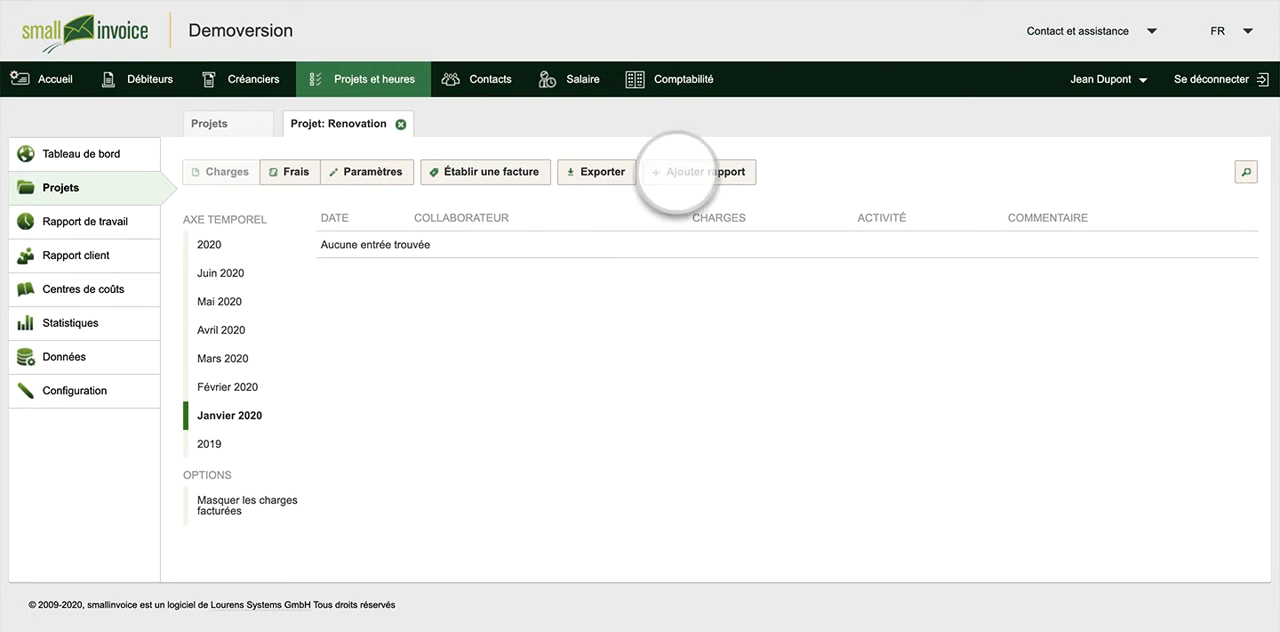
{"action": "left_click", "coordinate": [751, 377]}
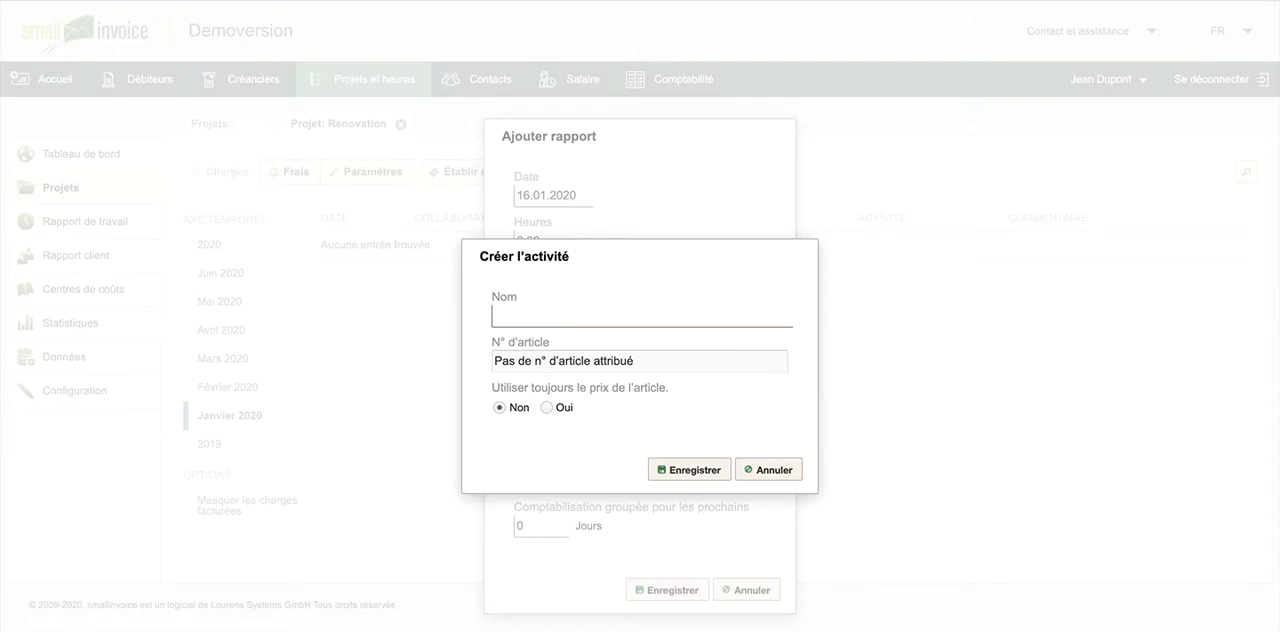
{"action": "left_click", "coordinate": [528, 363]}
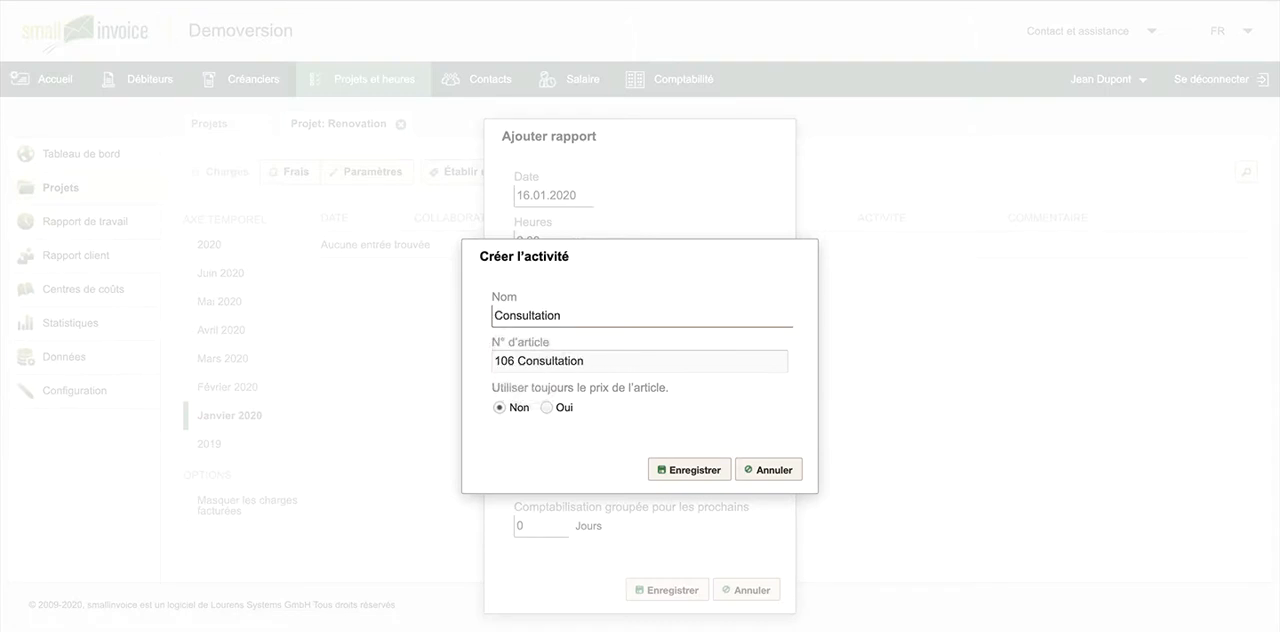
{"action": "left_click", "coordinate": [688, 469]}
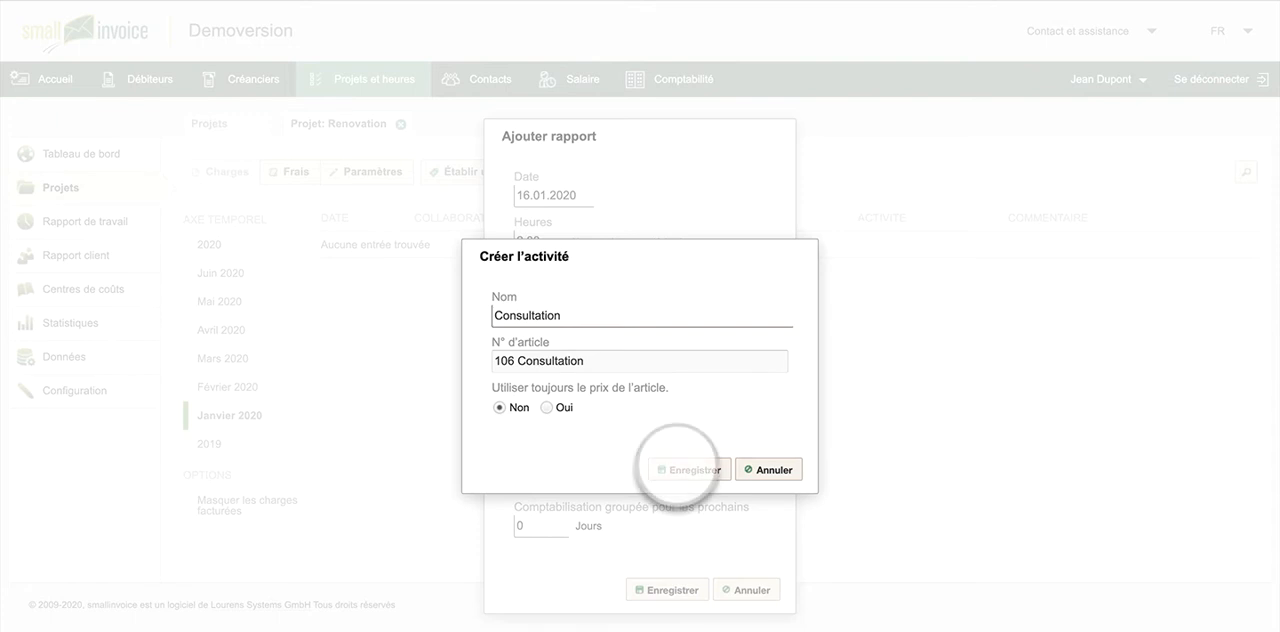
{"action": "left_click", "coordinate": [533, 480]}
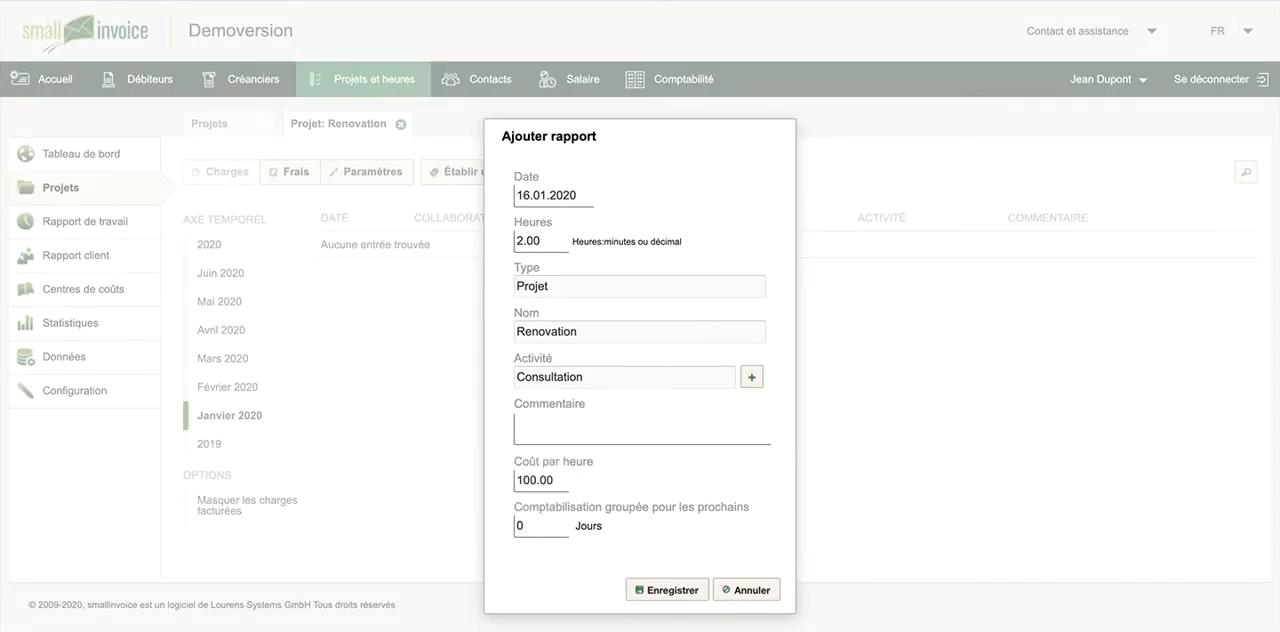
{"action": "left_click", "coordinate": [668, 590]}
Add the catalogue product 103 AC/DC Convertisseur 200Watt to the project's expenses, with quantity 1 and unit price 260
{"action": "left_click", "coordinate": [296, 172]}
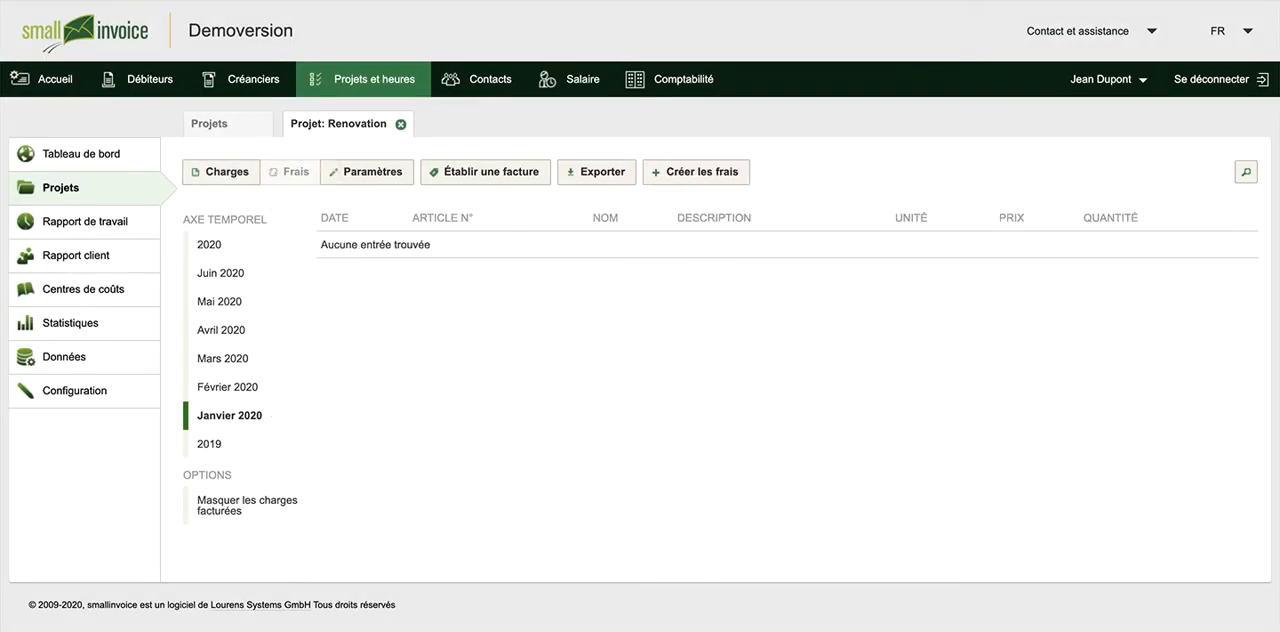
{"action": "left_click", "coordinate": [680, 174]}
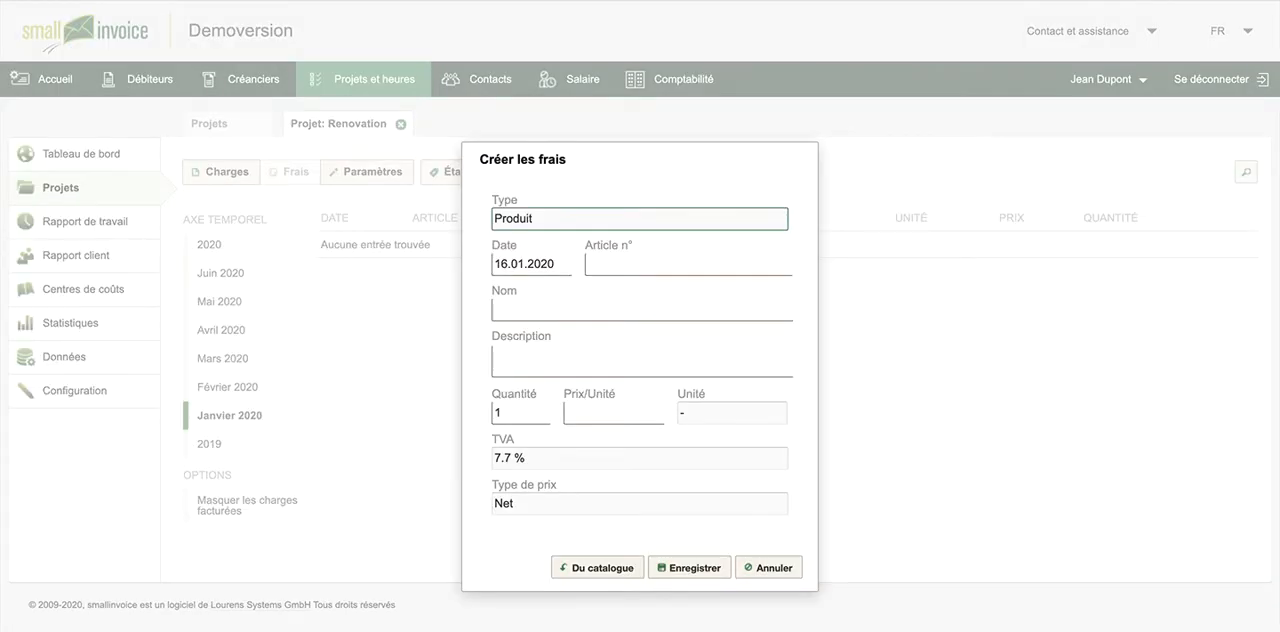
{"action": "left_click", "coordinate": [597, 567]}
{"action": "left_click", "coordinate": [224, 300]}
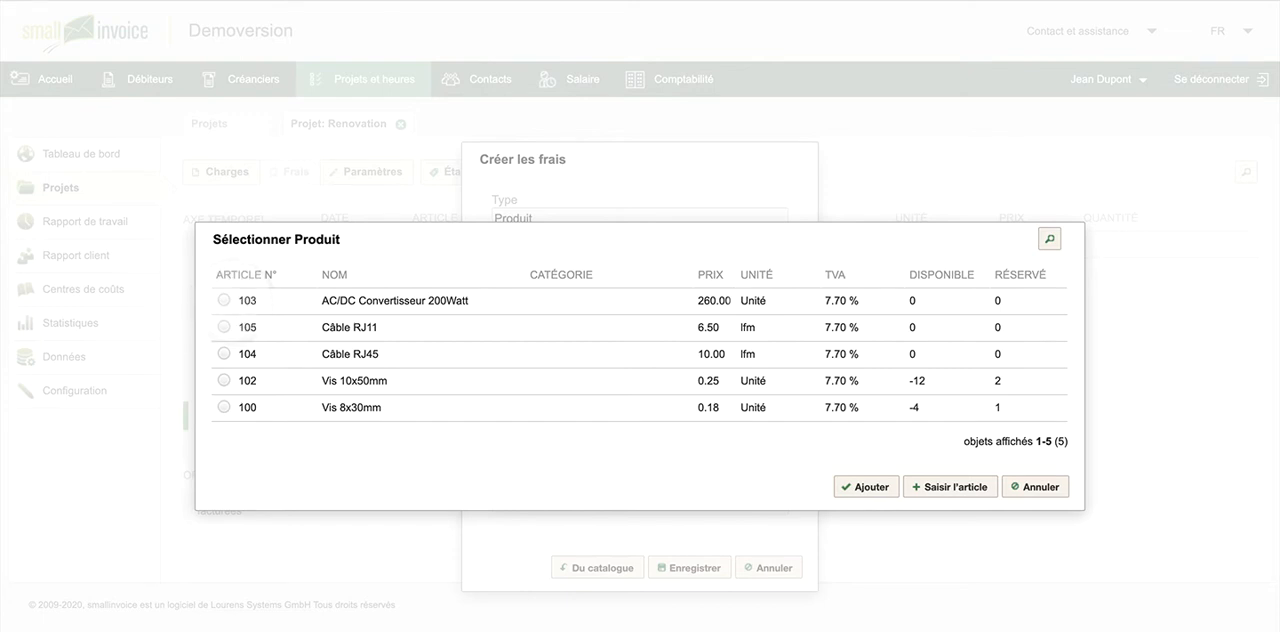
{"action": "left_click", "coordinate": [866, 487]}
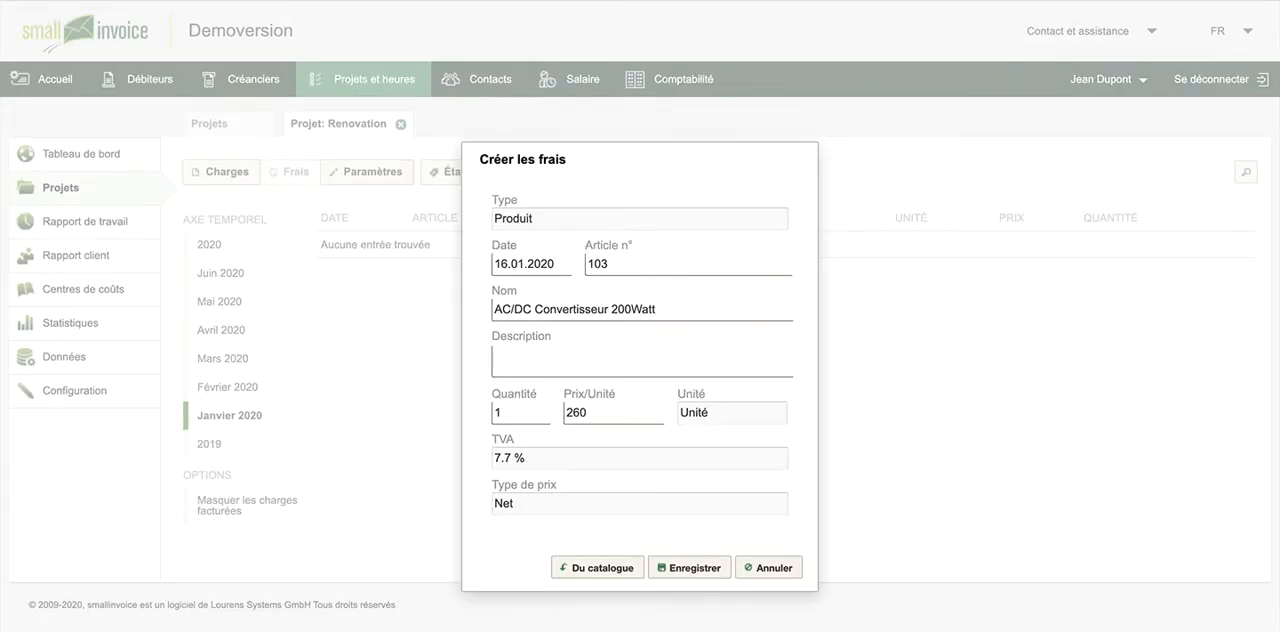
{"action": "left_click", "coordinate": [507, 413]}
{"action": "left_click", "coordinate": [579, 413]}
{"action": "left_click", "coordinate": [690, 567]}
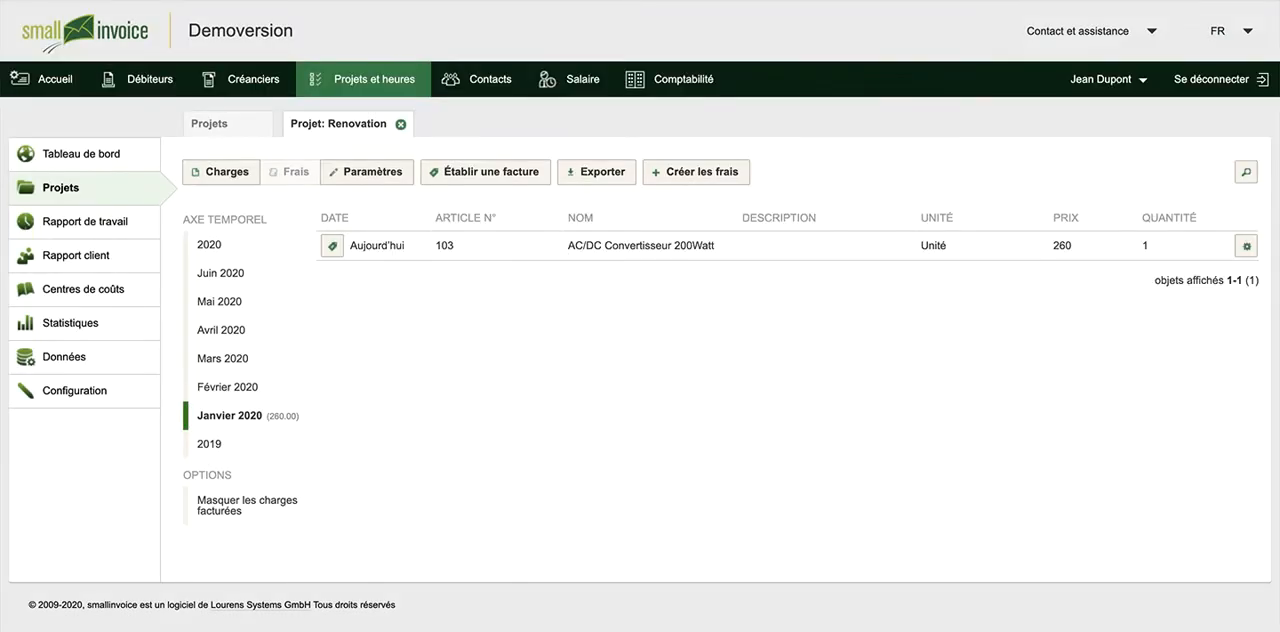
Issue an invoice for the Renovation project's charges from 16.01.2019 to 16.01.2020
{"action": "left_click", "coordinate": [508, 172]}
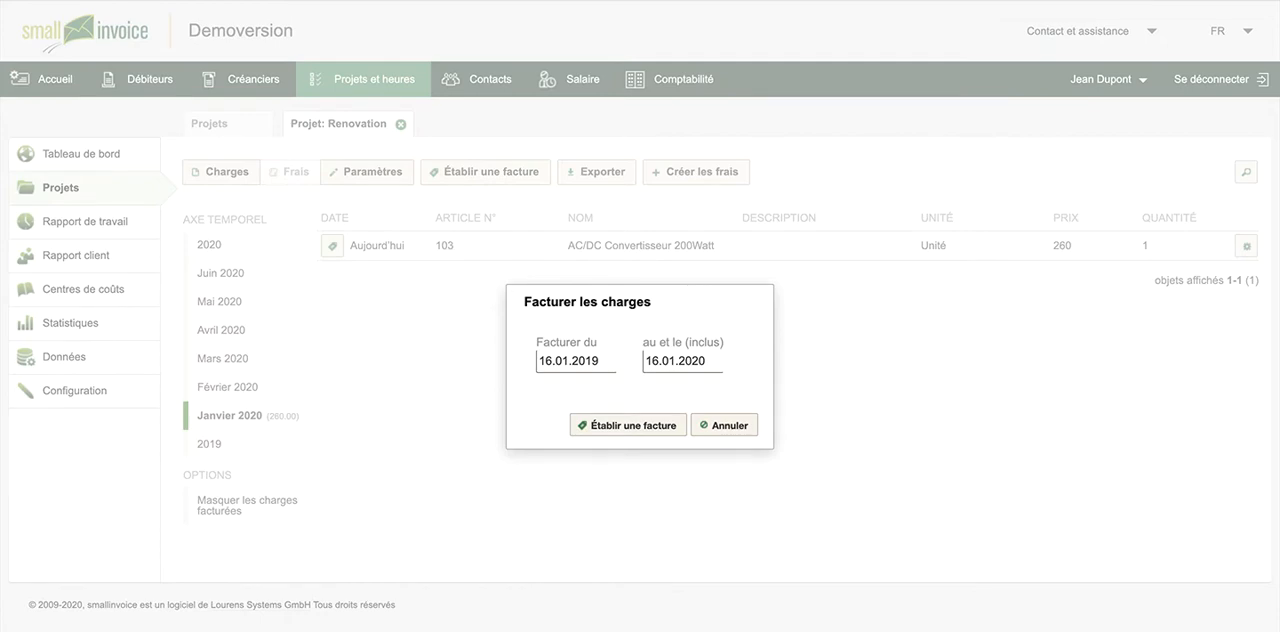
{"action": "left_click", "coordinate": [599, 426]}
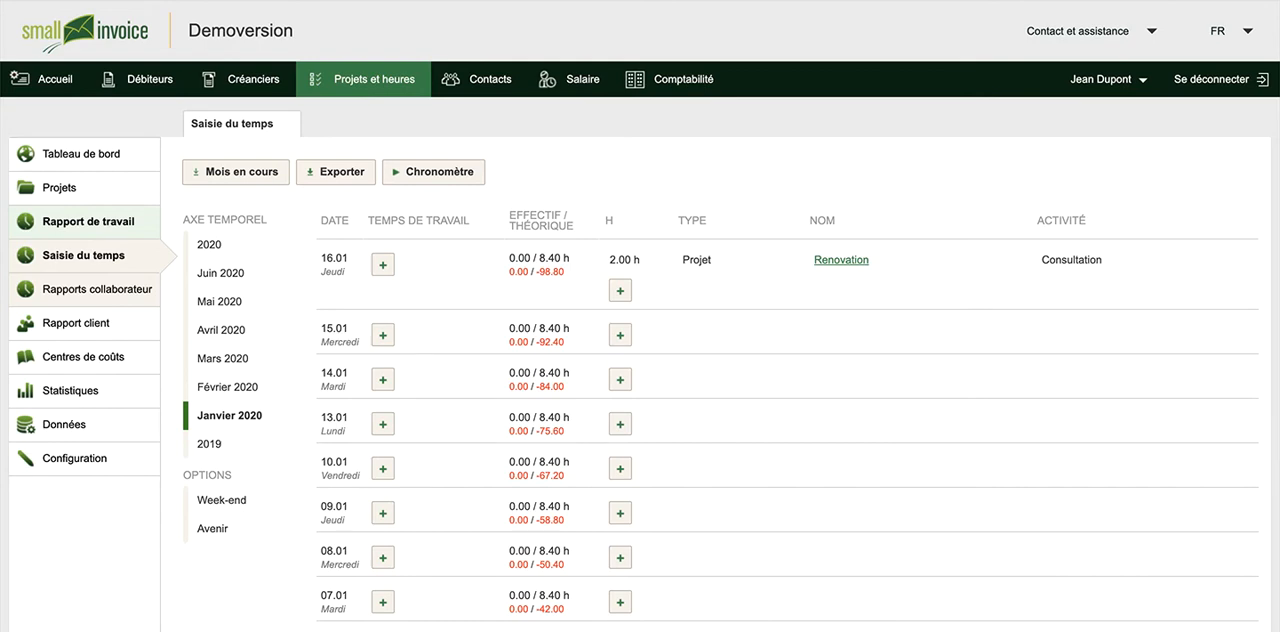
Log working time 08:30–12:00 for 16.01 and report 1.50 hours of Consultation on the Câblage et réseau project at 100.00 per hour
{"action": "left_click", "coordinate": [383, 264]}
{"action": "left_click", "coordinate": [660, 424]}
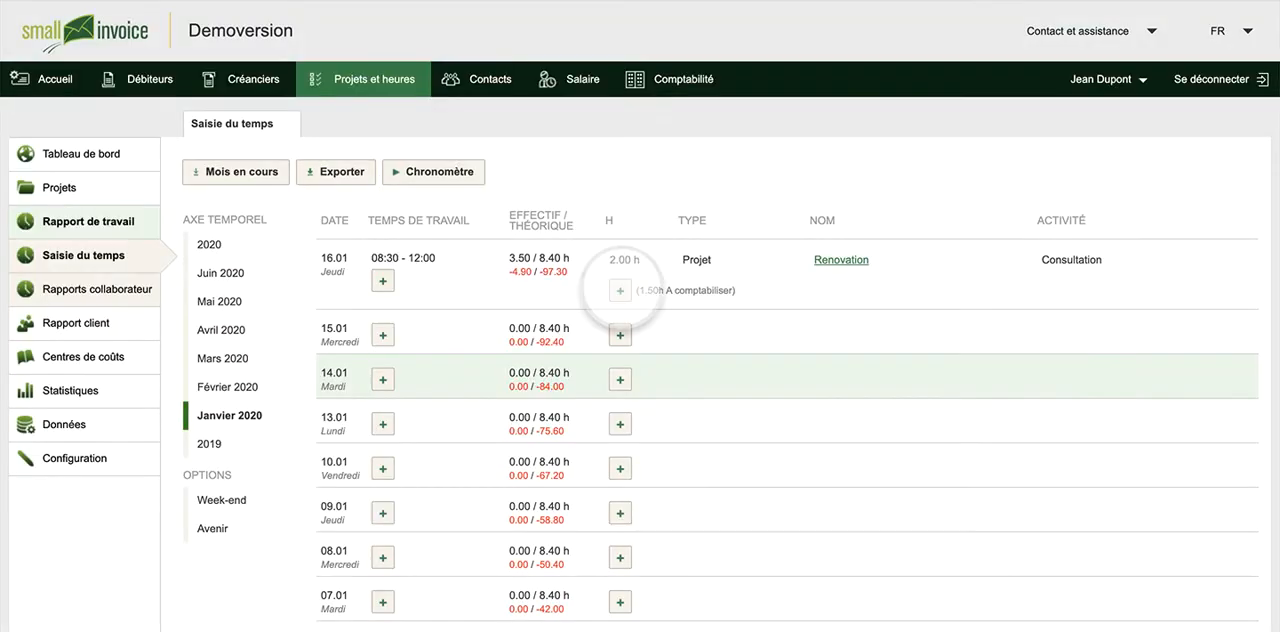
{"action": "left_click", "coordinate": [620, 290]}
{"action": "left_click", "coordinate": [538, 266]}
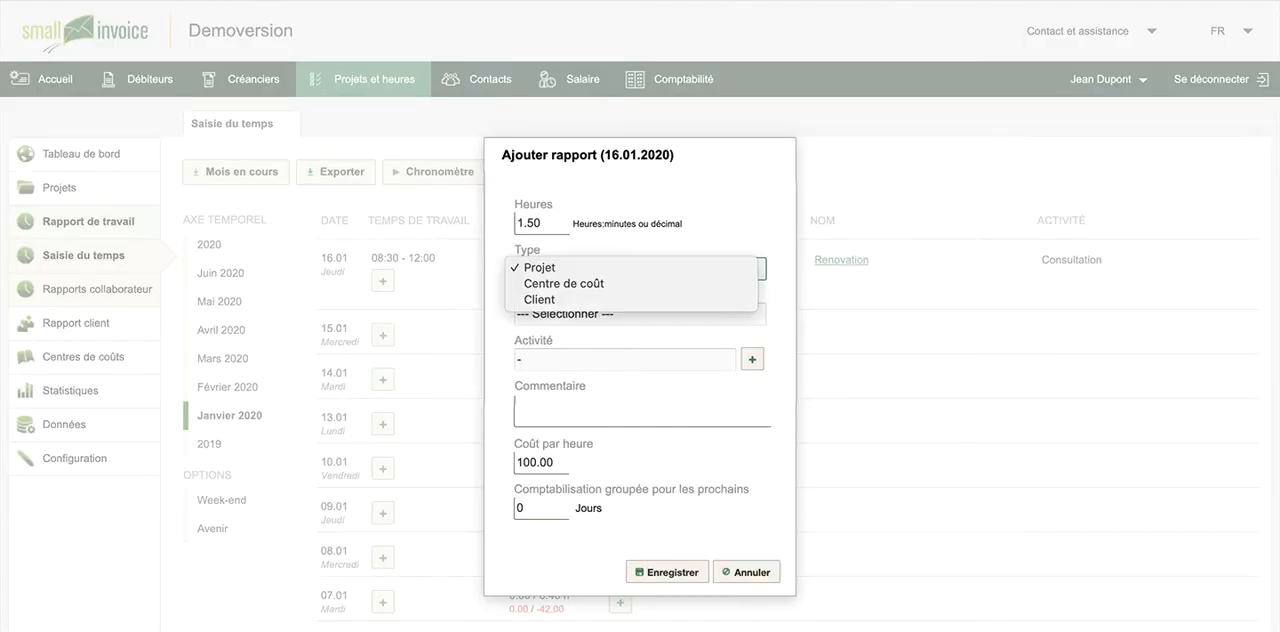
{"action": "left_click", "coordinate": [539, 267]}
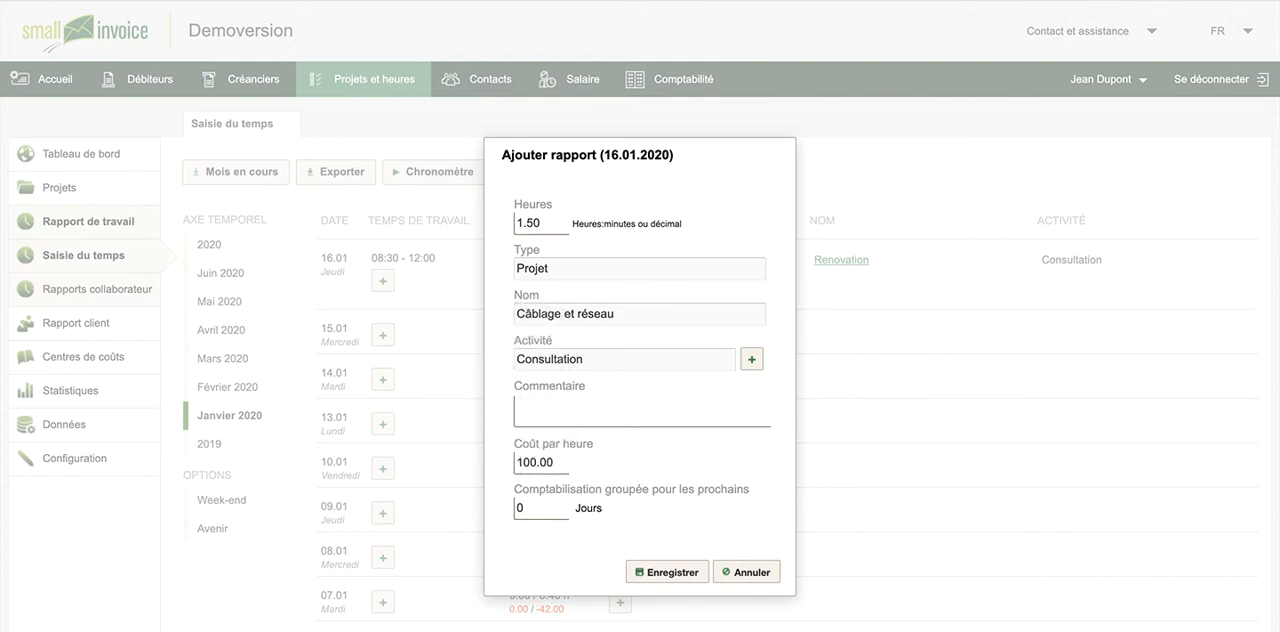
{"action": "left_click", "coordinate": [667, 572]}
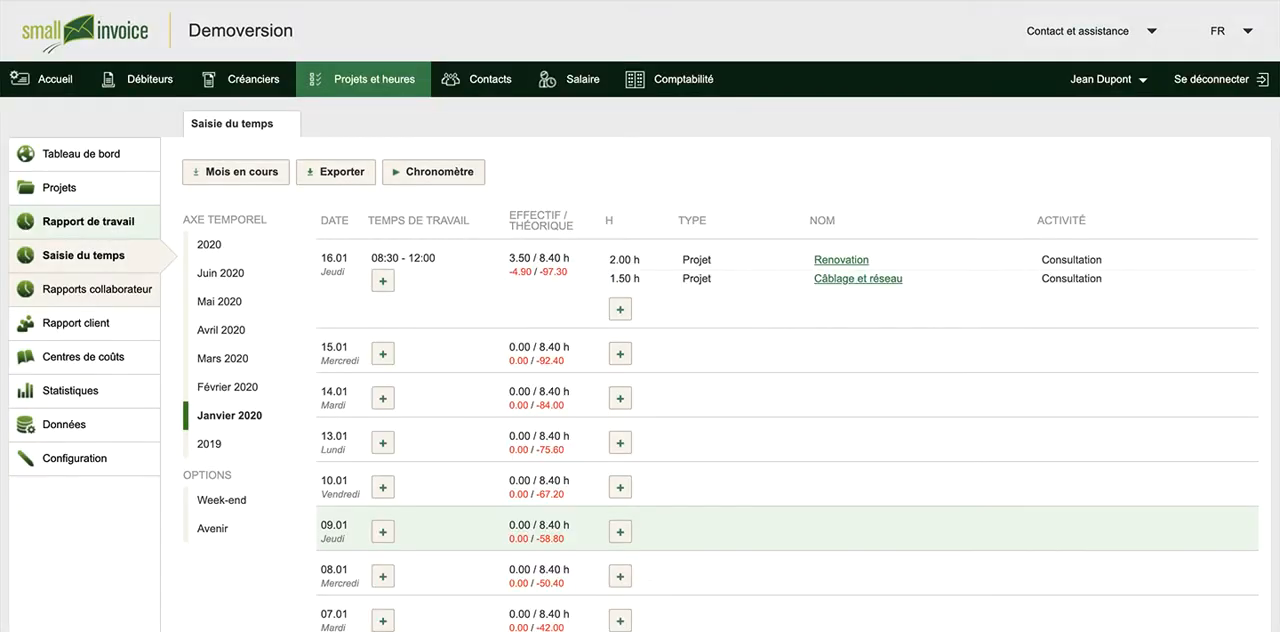
Export the January 2020 time sheet and the collaborator's individual January 2020 work report
{"action": "left_click", "coordinate": [338, 171]}
{"action": "left_click", "coordinate": [60, 285]}
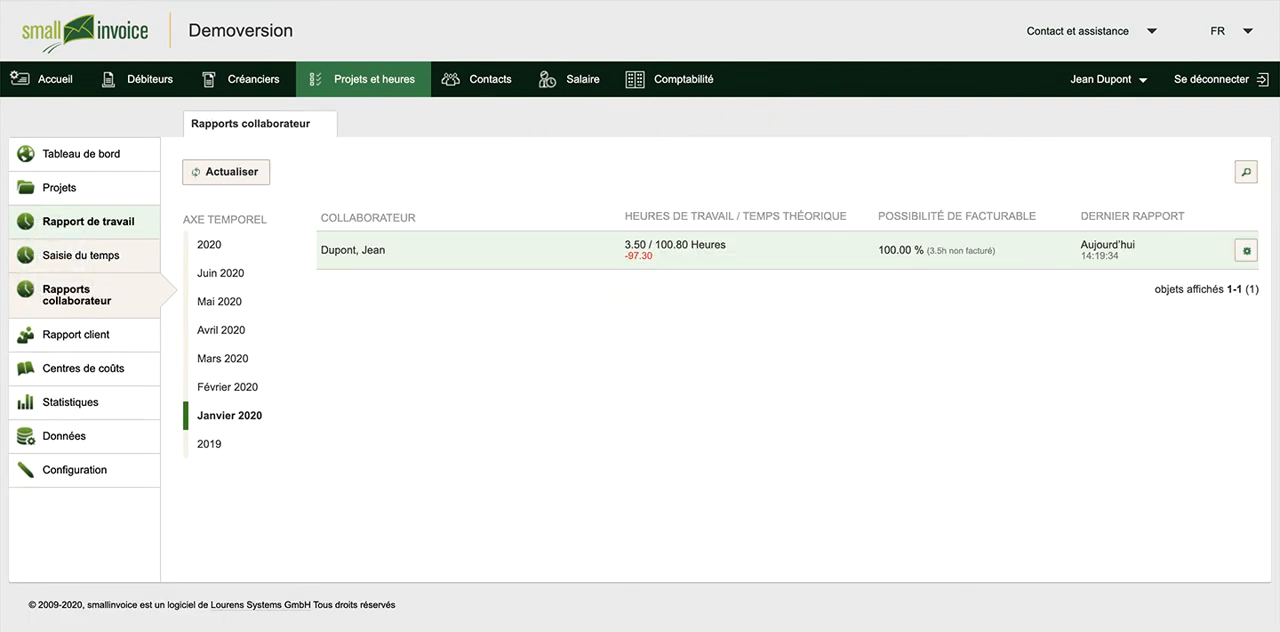
{"action": "left_click", "coordinate": [343, 250]}
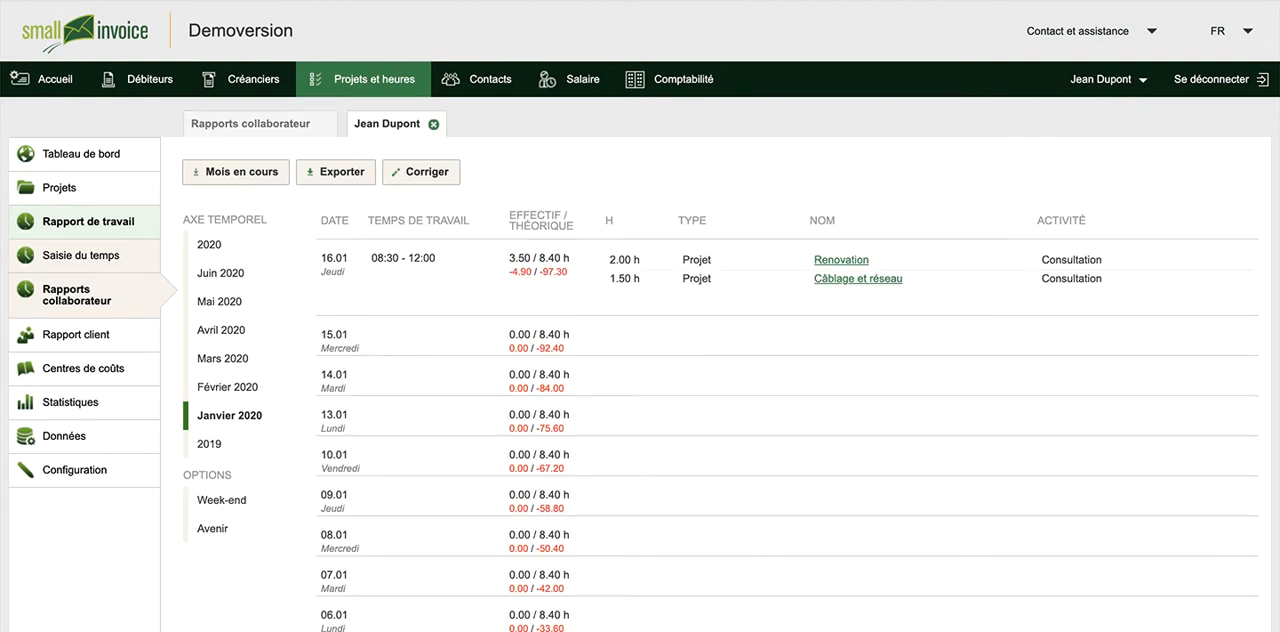
{"action": "left_click", "coordinate": [342, 172]}
Review the January 2020 client report and the settings of the Réunions cost centre
{"action": "left_click", "coordinate": [58, 333]}
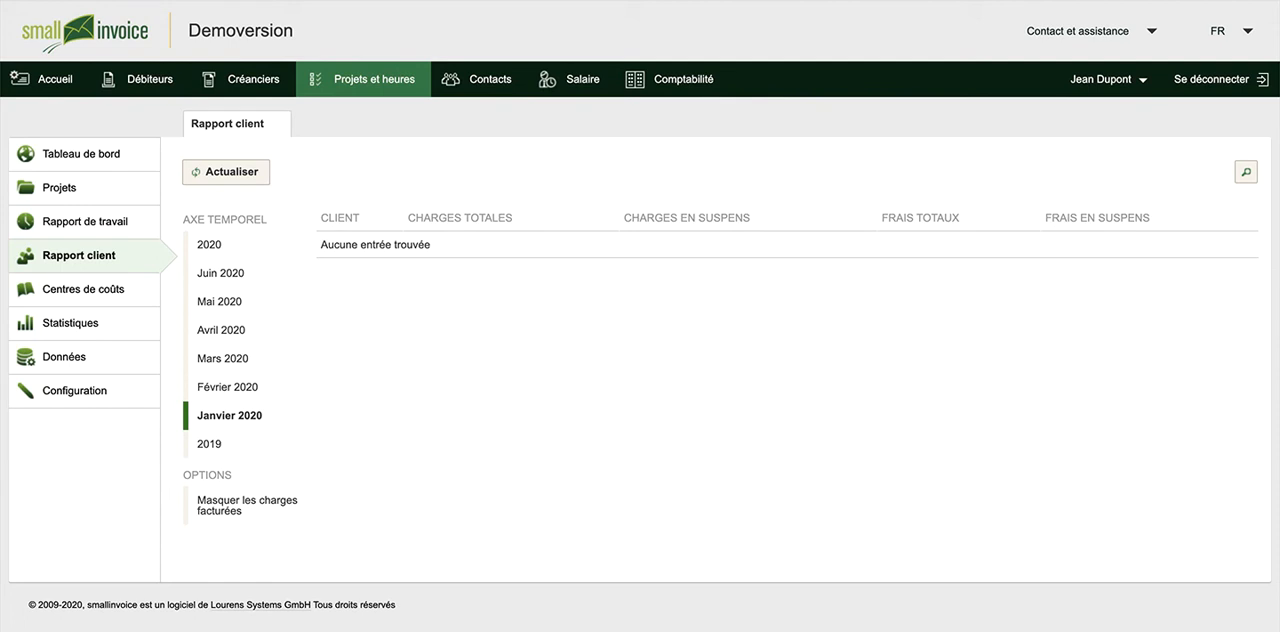
{"action": "left_click", "coordinate": [70, 289]}
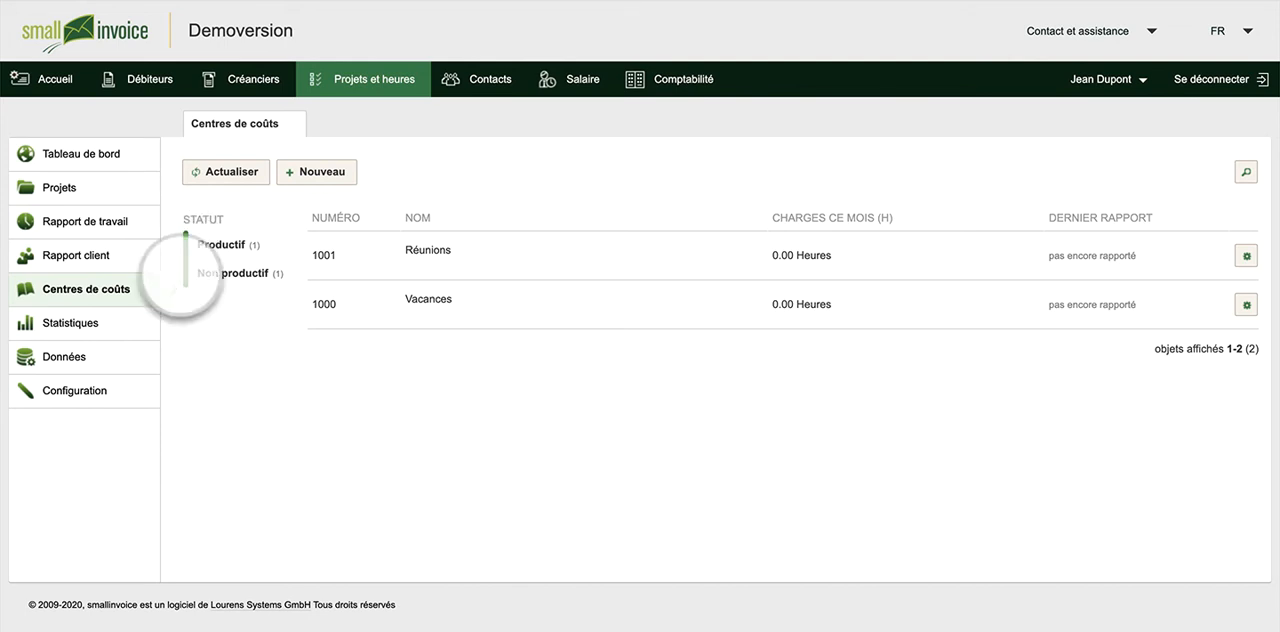
{"action": "left_click", "coordinate": [331, 258]}
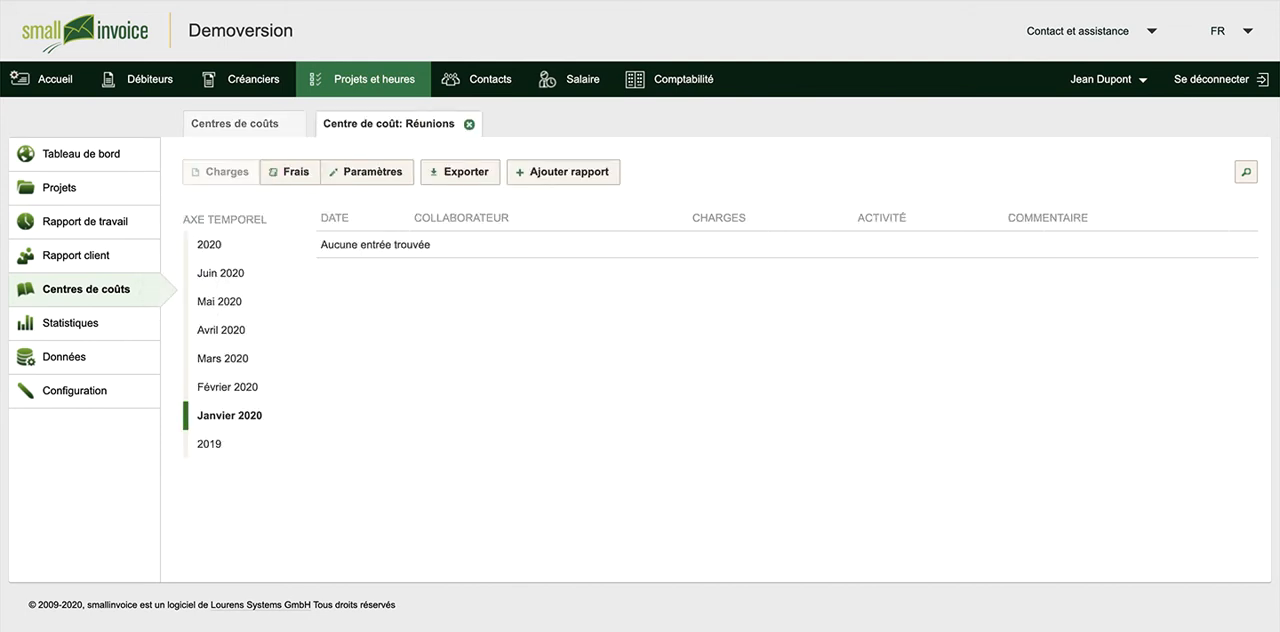
{"action": "left_click", "coordinate": [356, 172]}
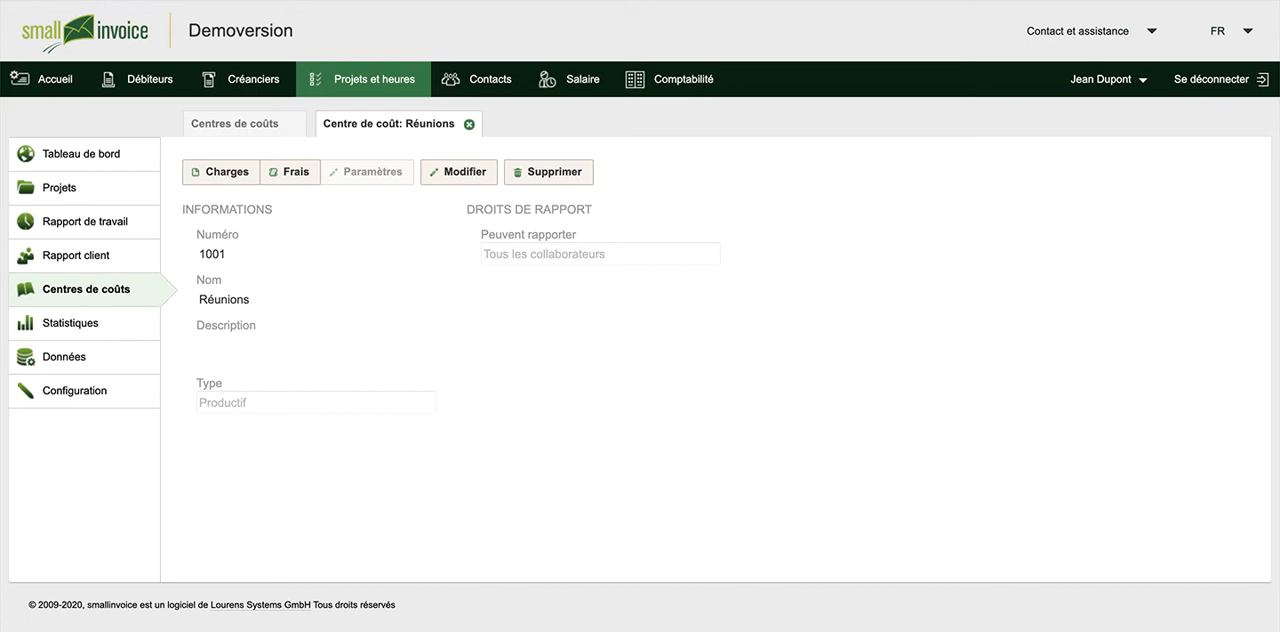
Review the charge statistics and the export types offered when generating a data export
{"action": "left_click", "coordinate": [55, 323]}
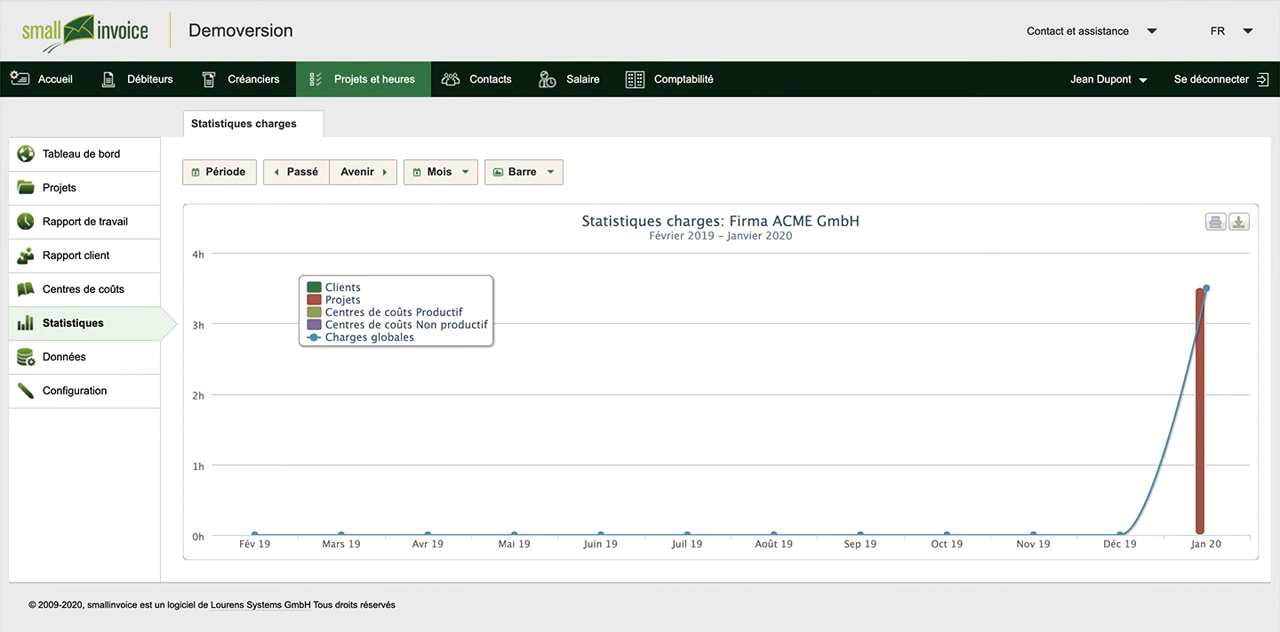
{"action": "left_click", "coordinate": [57, 357]}
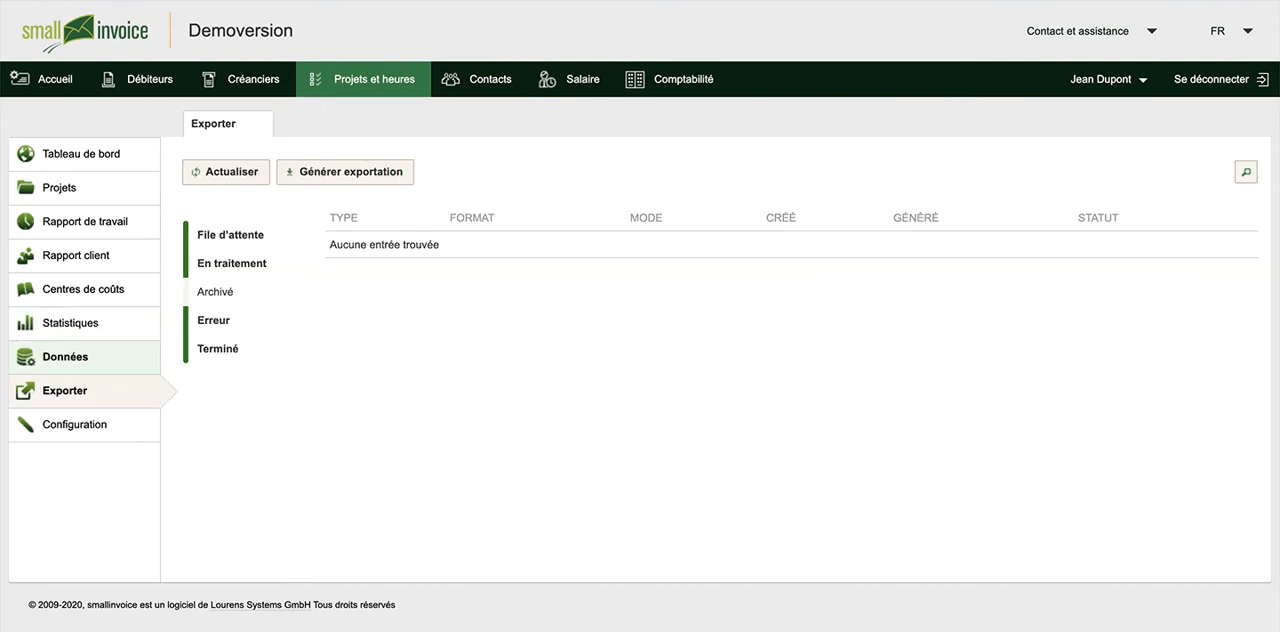
{"action": "left_click", "coordinate": [345, 171]}
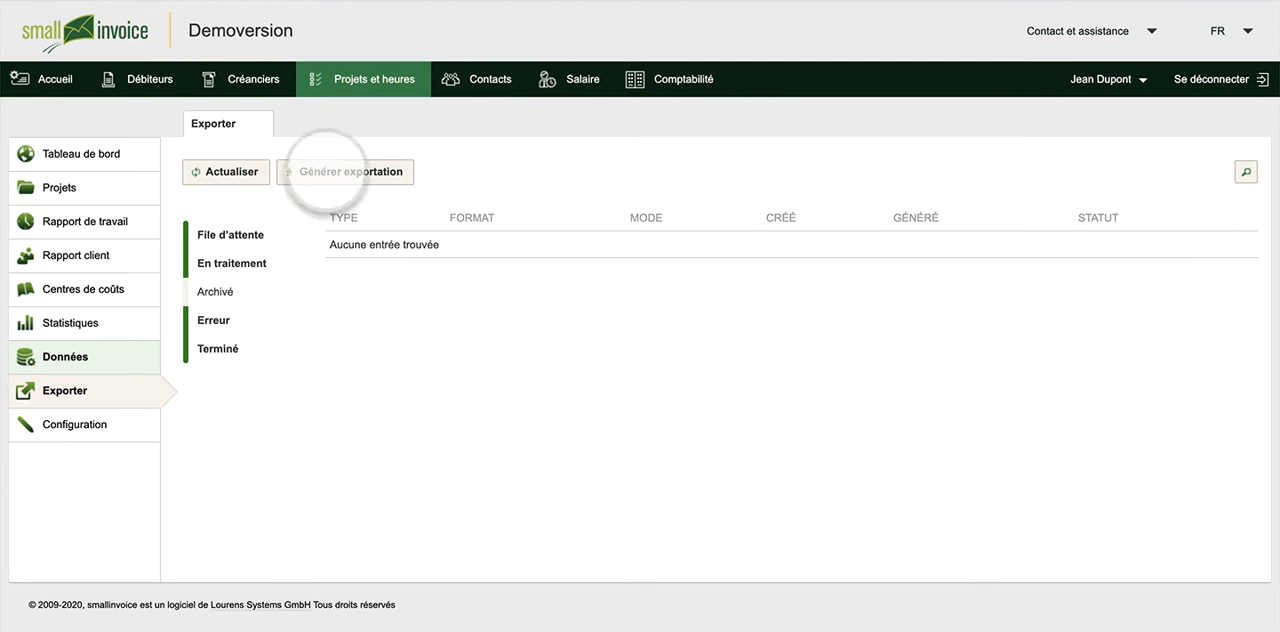
{"action": "left_click", "coordinate": [530, 360]}
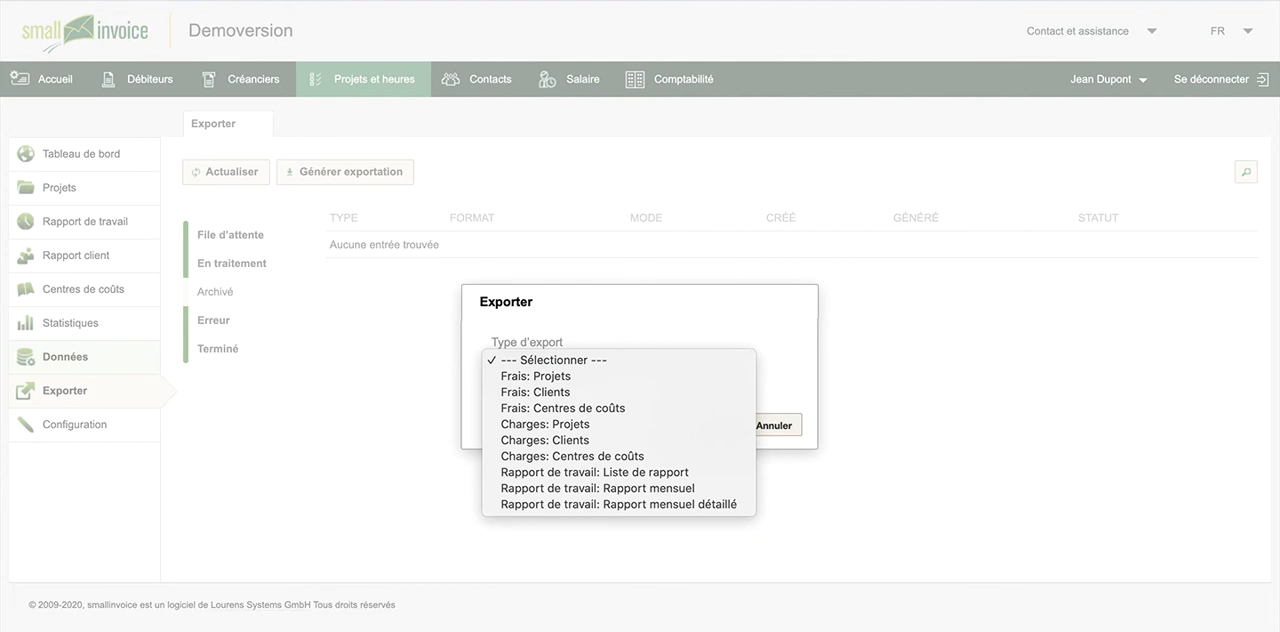
Review the module's configuration: general settings with activities, and the standard and special theoretical working times
{"action": "left_click", "coordinate": [60, 426]}
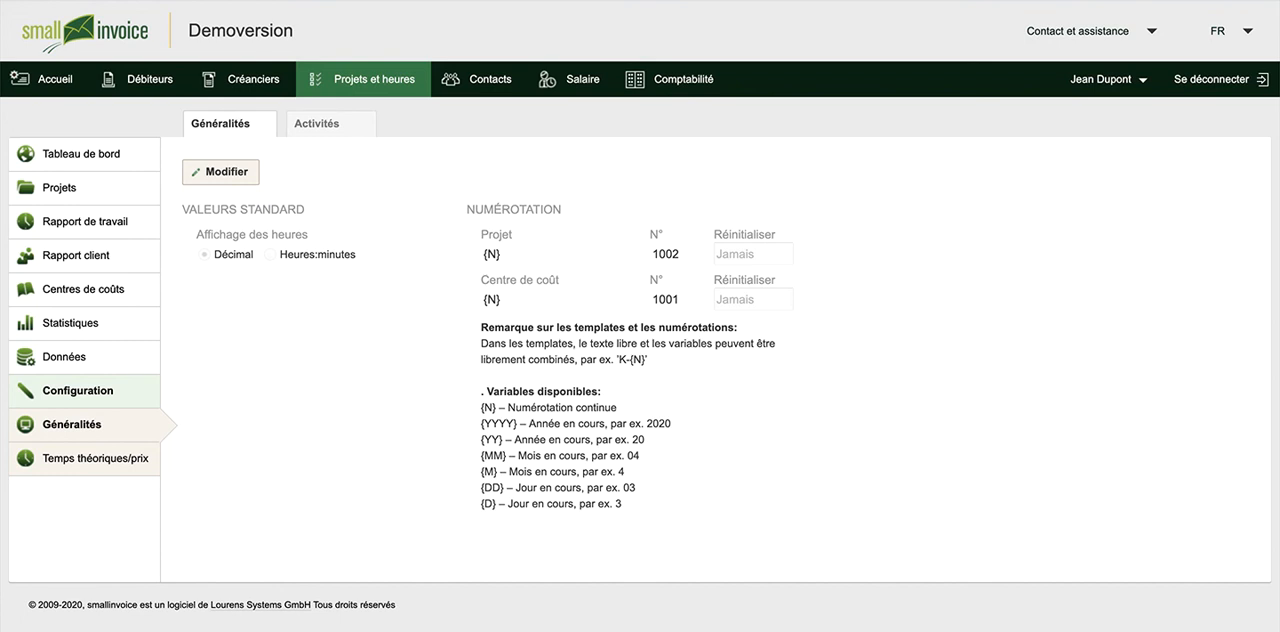
{"action": "left_click", "coordinate": [316, 124]}
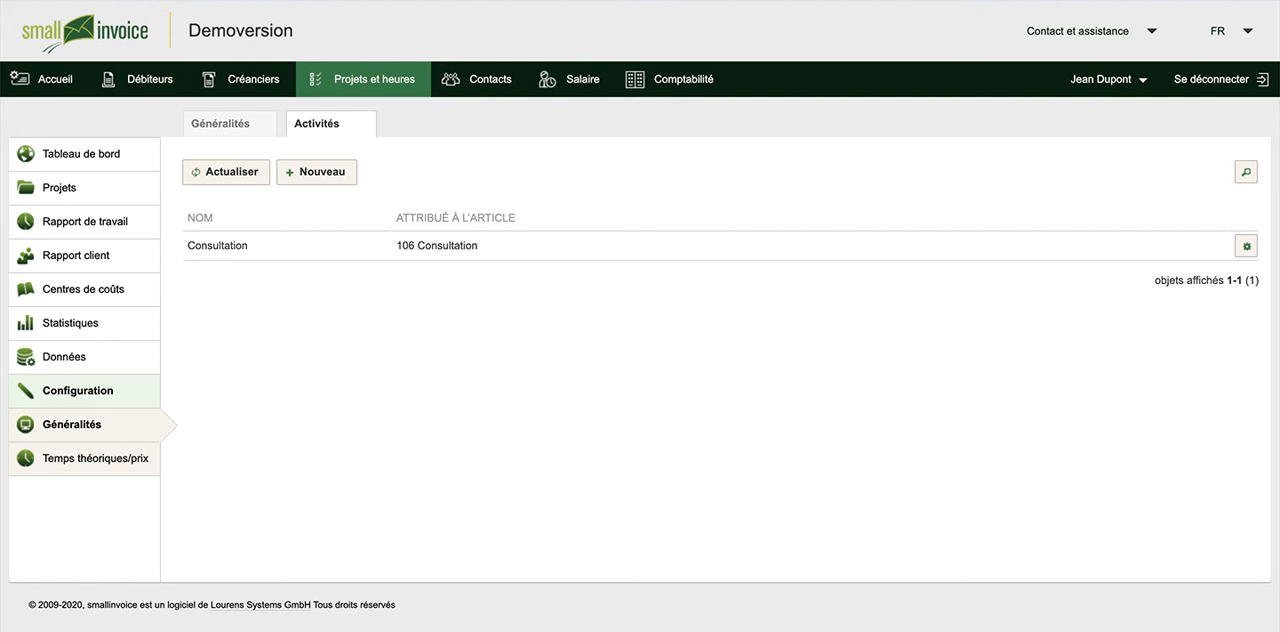
{"action": "left_click", "coordinate": [57, 458]}
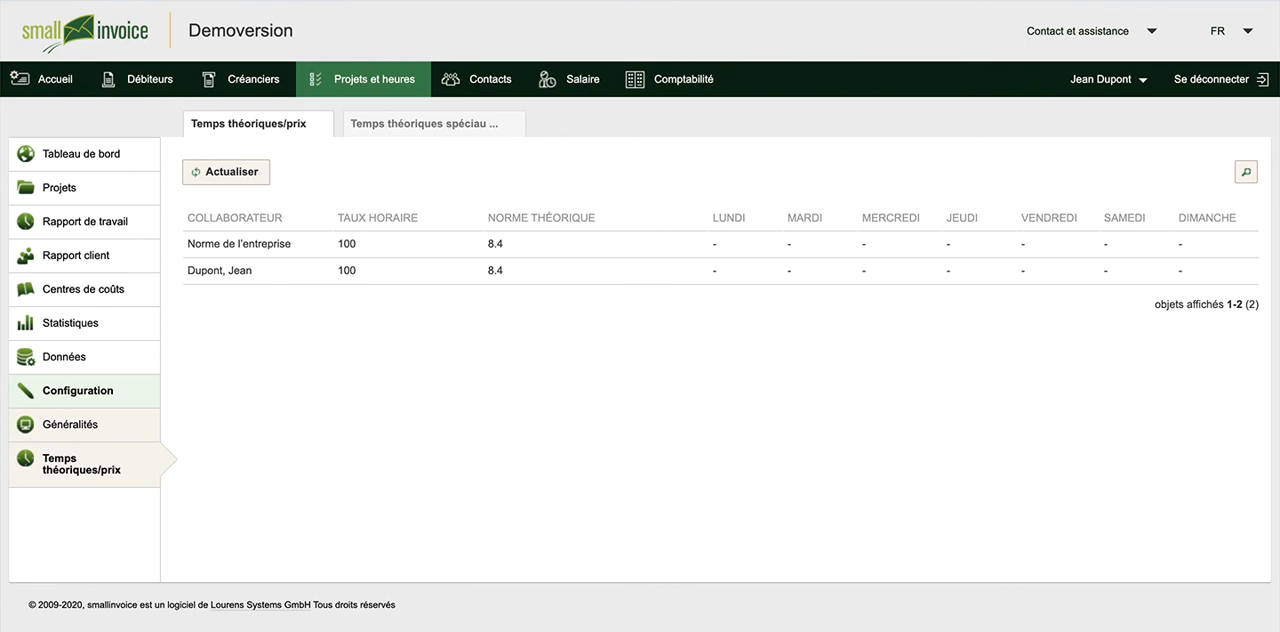
{"action": "left_click", "coordinate": [715, 245]}
{"action": "left_click", "coordinate": [346, 123]}
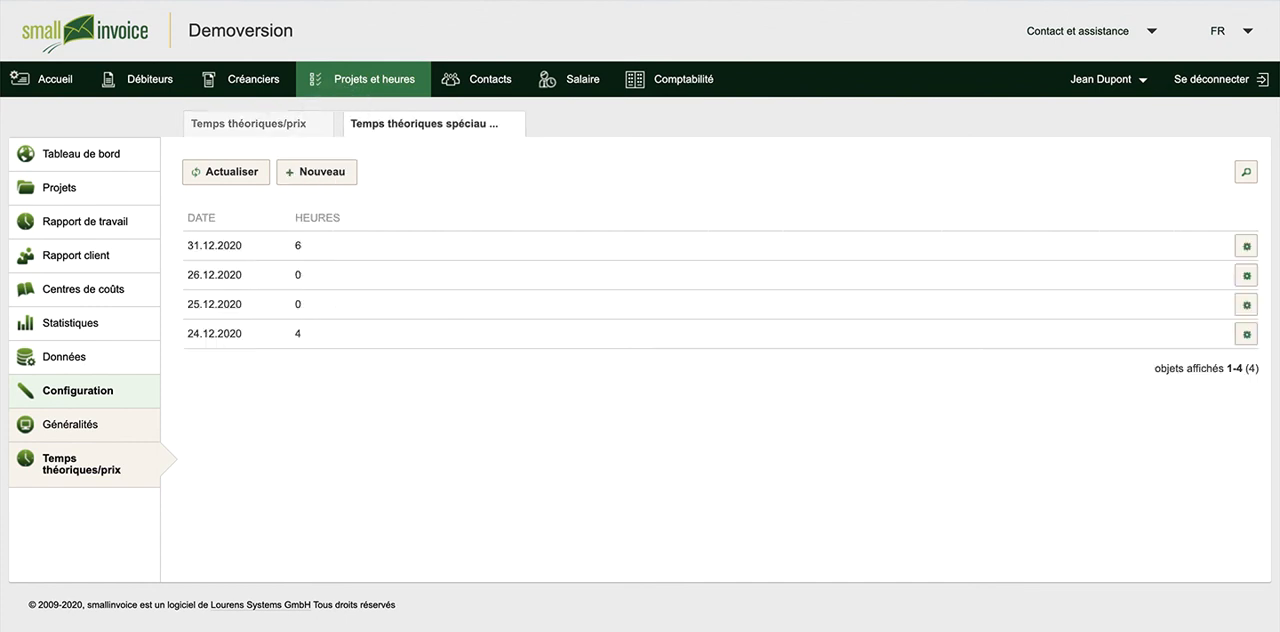